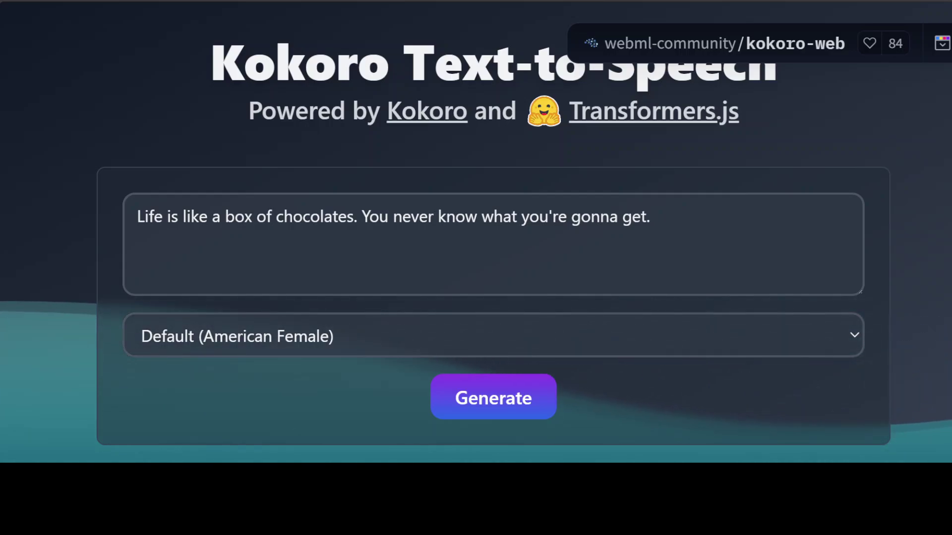
Step: Select the chocolates sentence and keep the Default (American Female) voice
drag(712, 219, 120, 217)
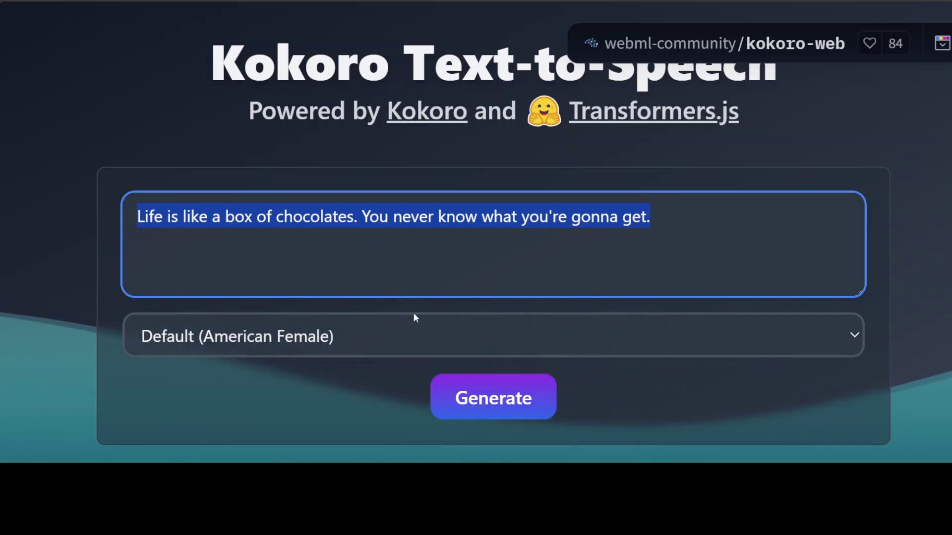
click(391, 344)
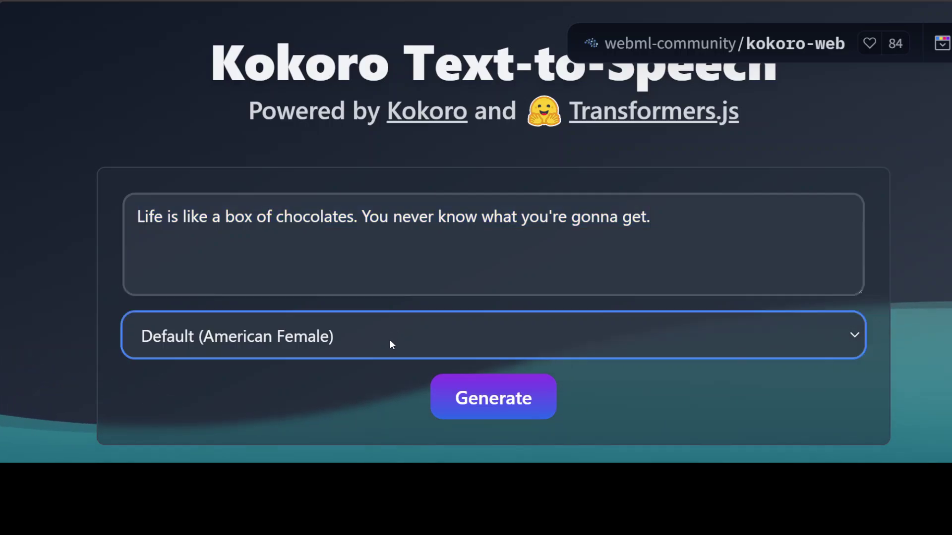
click(21, 276)
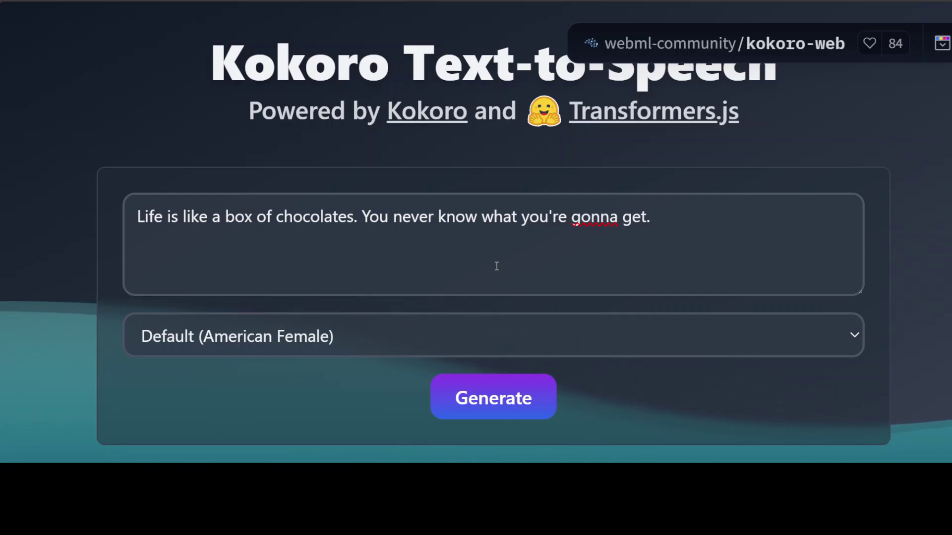
drag(711, 219, 134, 217)
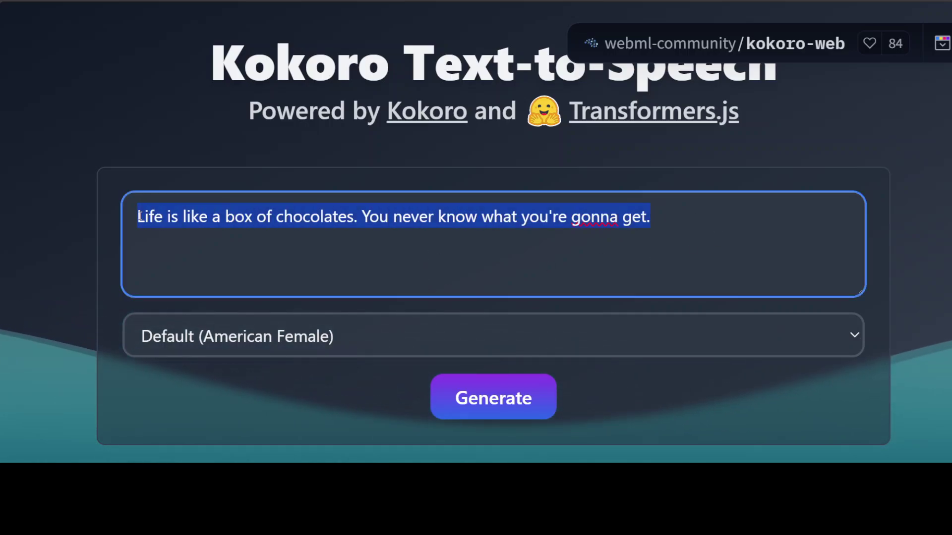
Step: Generate speech for the sentence and scroll down to the 0:05 result clip #1
click(508, 413)
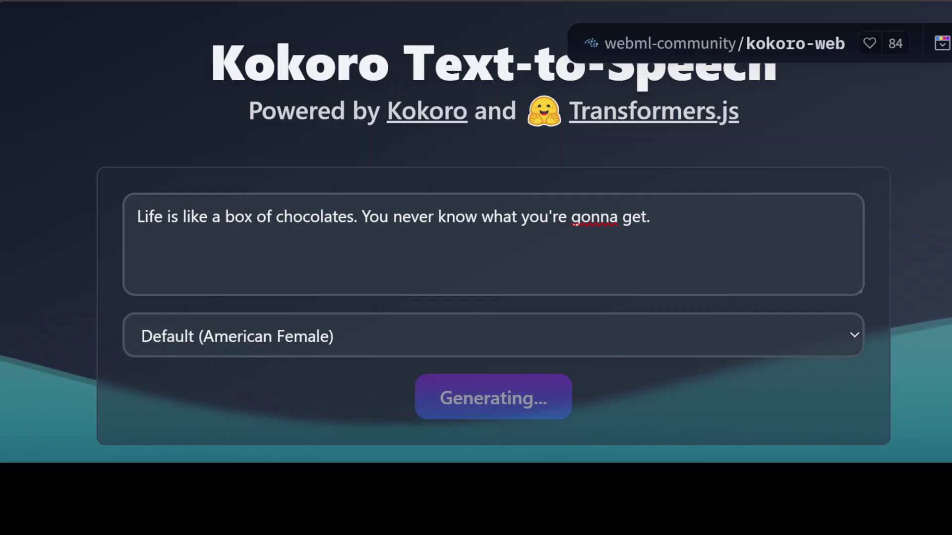
scroll(476, 297, down, 1)
scroll(476, 297, down, 1)
scroll(476, 298, down, 3)
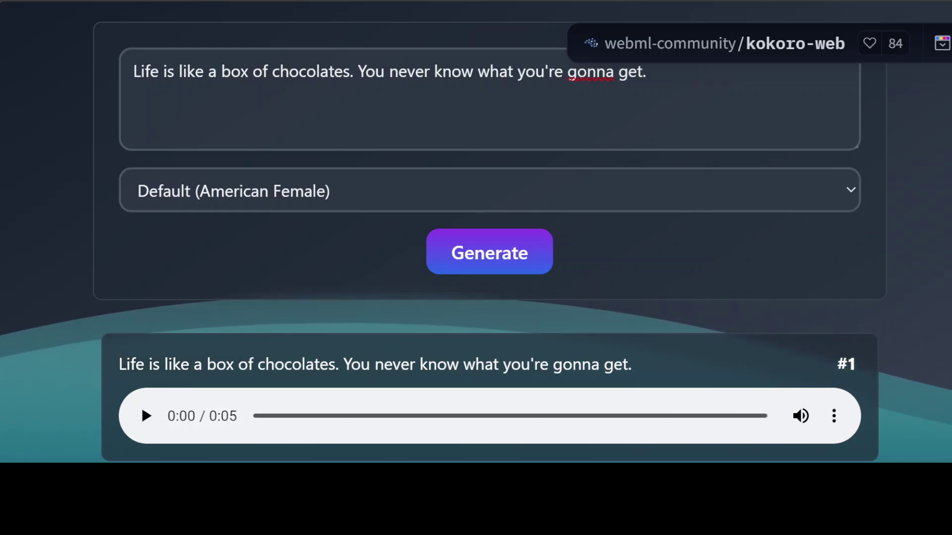
Step: Play the 0:05 Default-voice clip #1 of the chocolates sentence
click(147, 416)
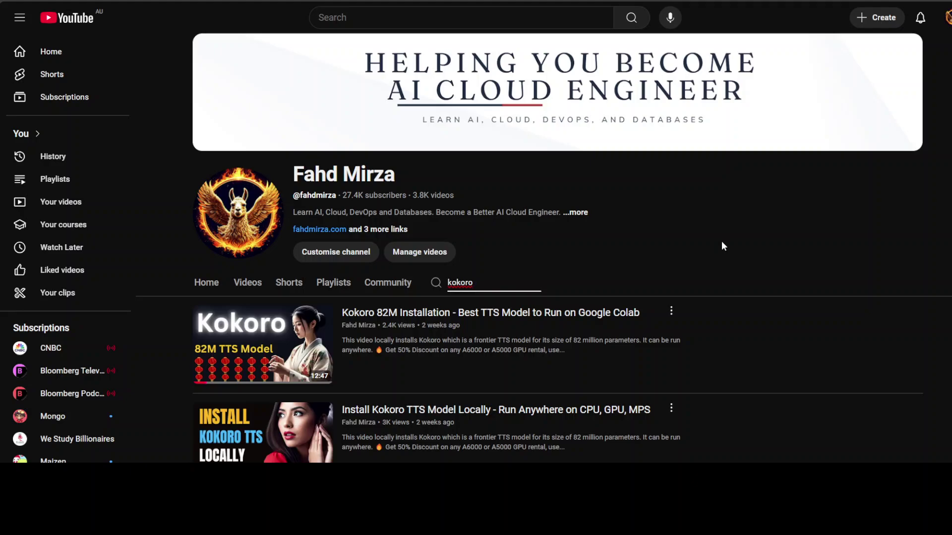
Step: Scroll through the channel's three kokoro search results and back up
scroll(721, 241, down, 2)
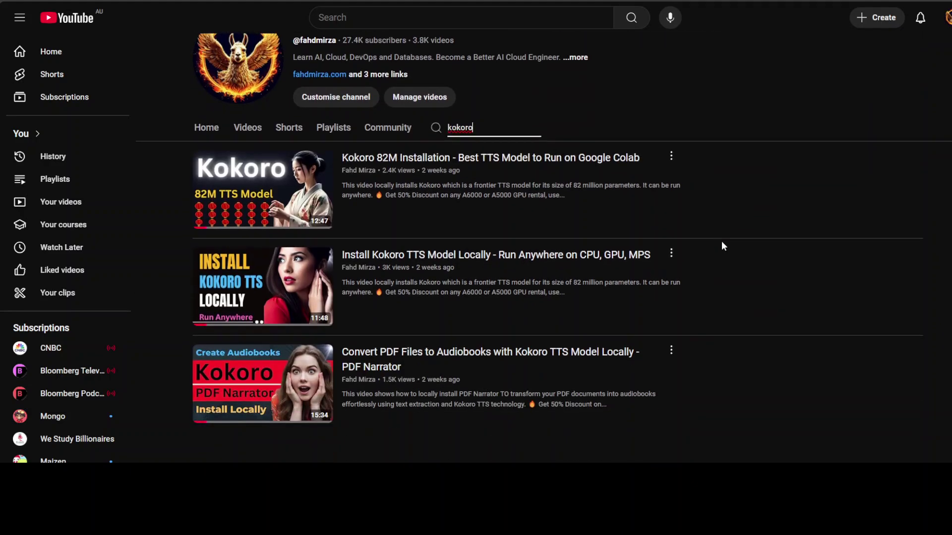
scroll(722, 241, up, 2)
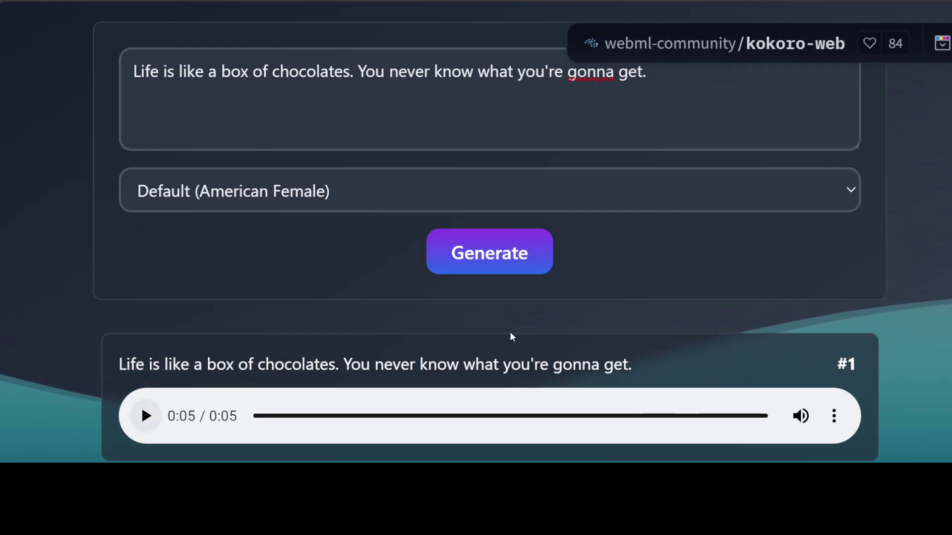
click(377, 195)
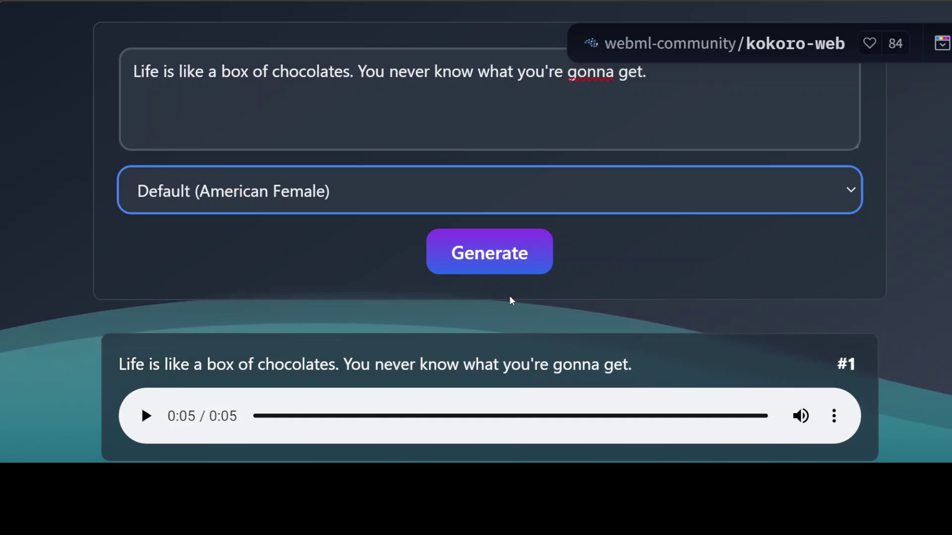
click(914, 168)
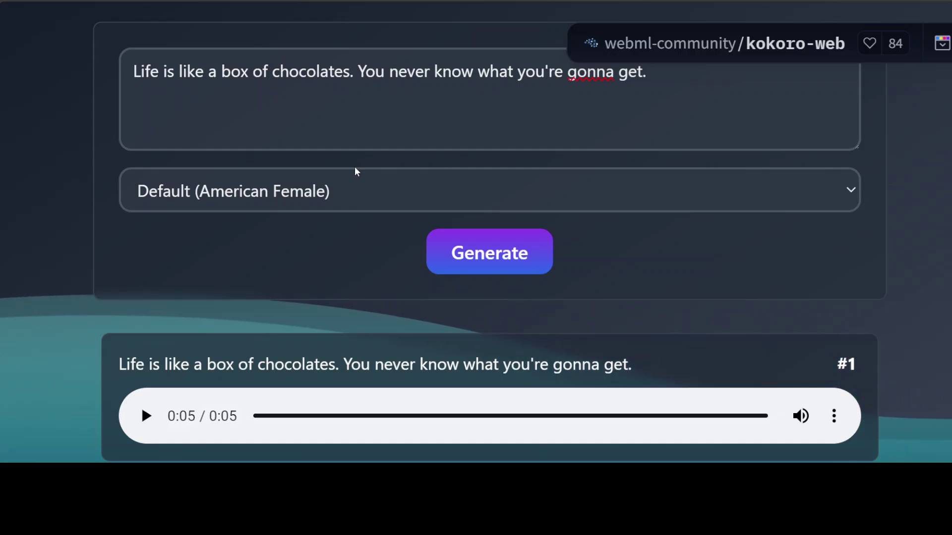
Step: Scroll to the top and reload the Kokoro page, clearing clip #1
scroll(366, 197, up, 3)
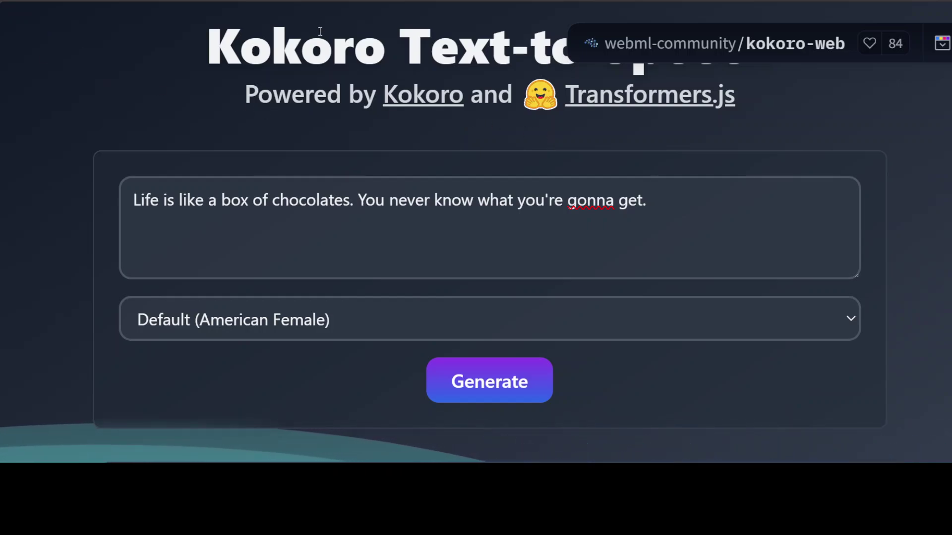
key(ctrl+l)
key(Return)
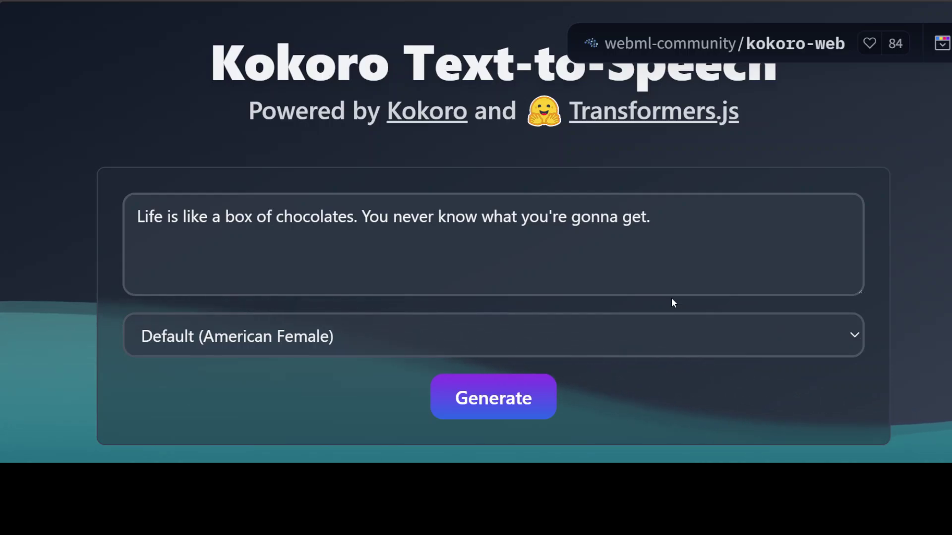
Step: Choose the Isabella (British Female) voice and start generating the chocolates sentence
click(305, 338)
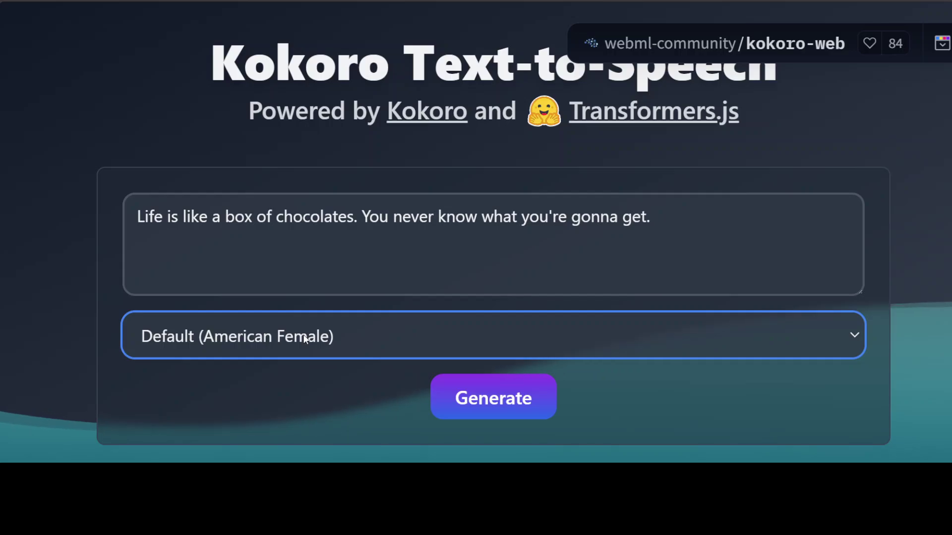
click(269, 243)
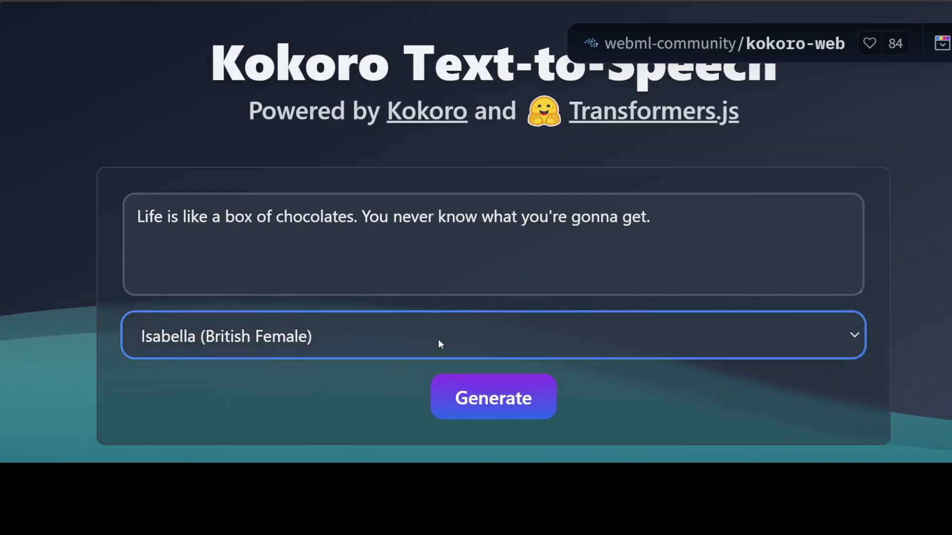
click(496, 398)
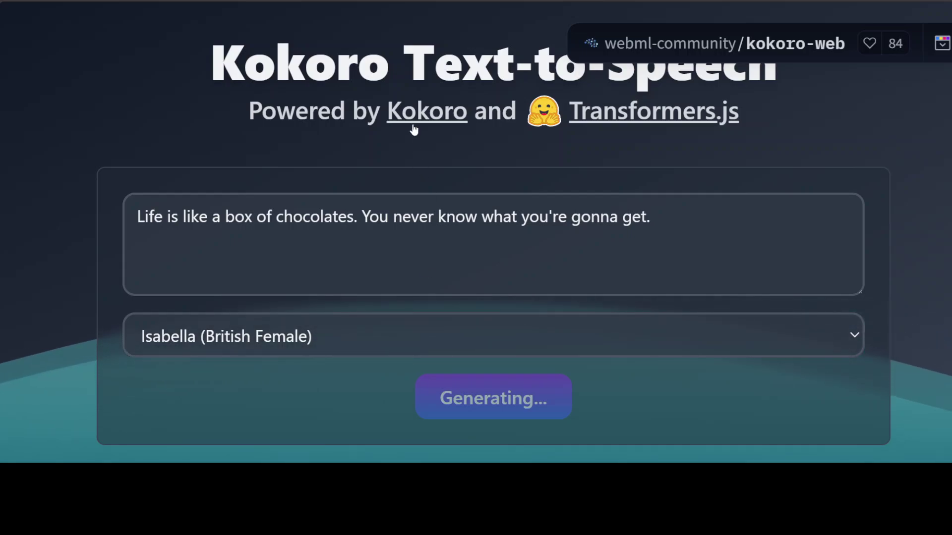
Step: Visit the Transformers.js project page while the Isabella clip generates
click(653, 110)
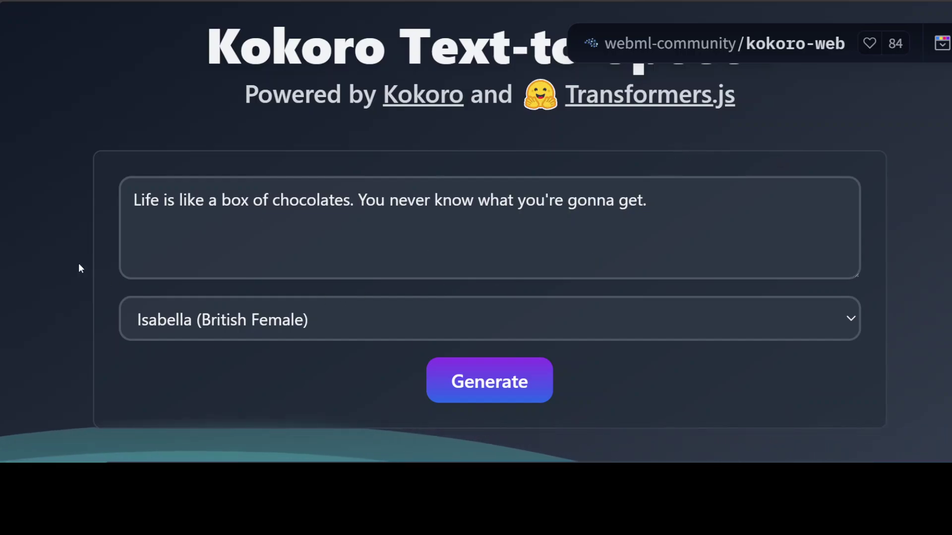
Step: Play the 0:04 Isabella clip #1 through, then open the voice choices
scroll(68, 264, down, 3)
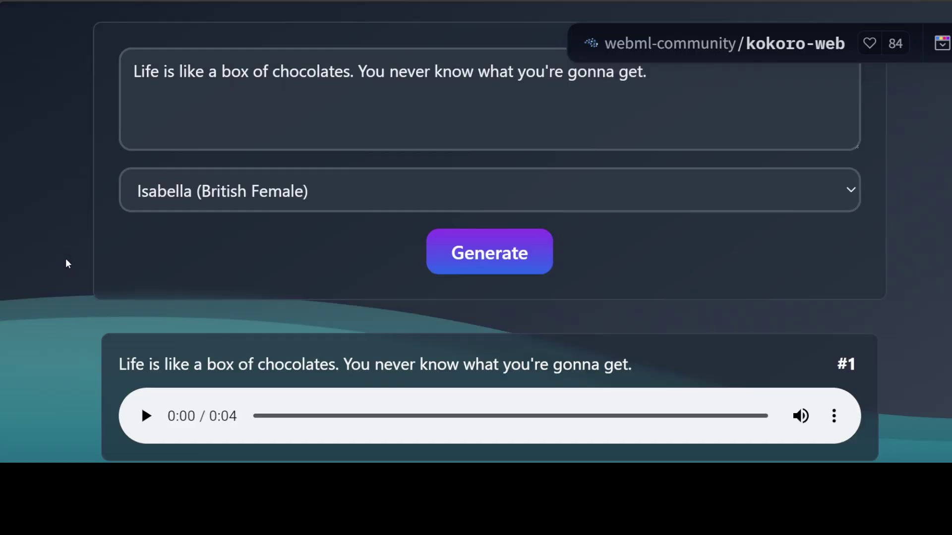
click(146, 417)
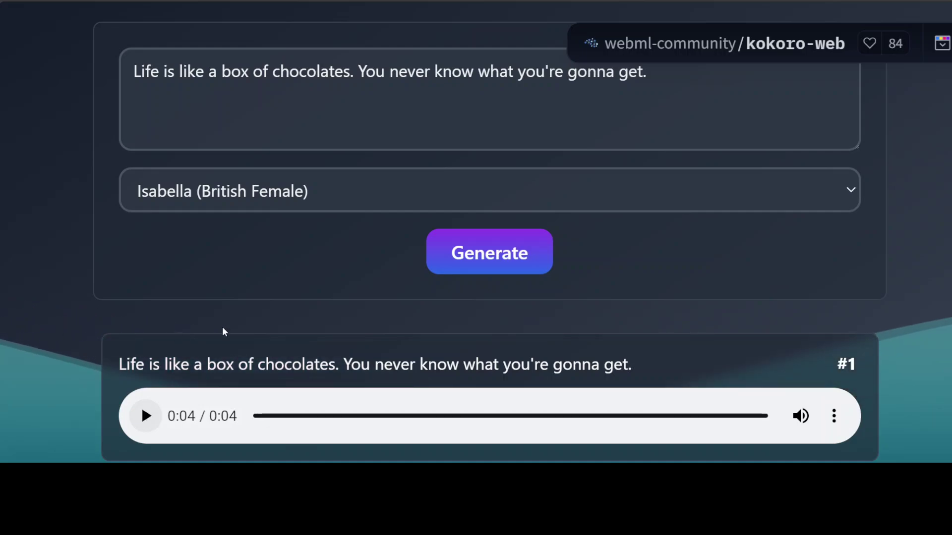
click(291, 197)
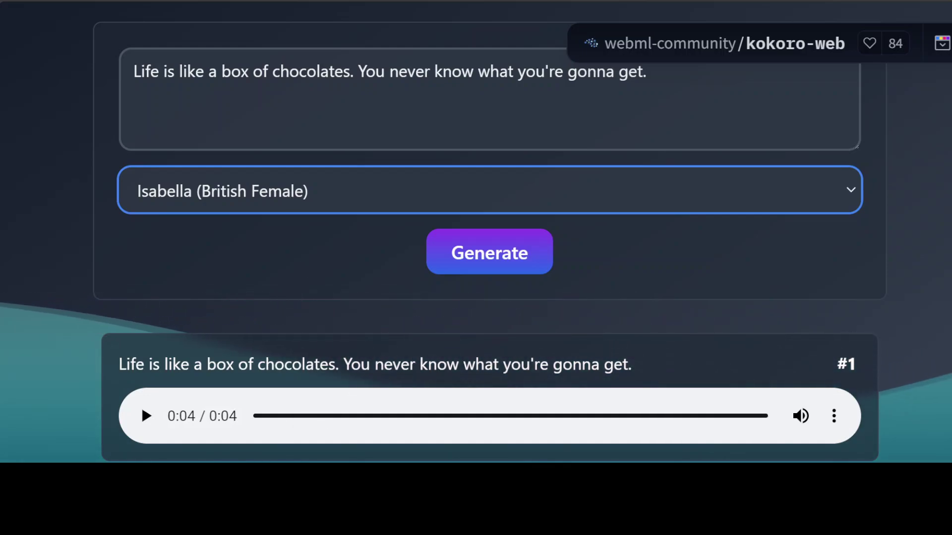
Step: Switch the voice to George (British Male) and generate a second clip
key(Down)
click(487, 254)
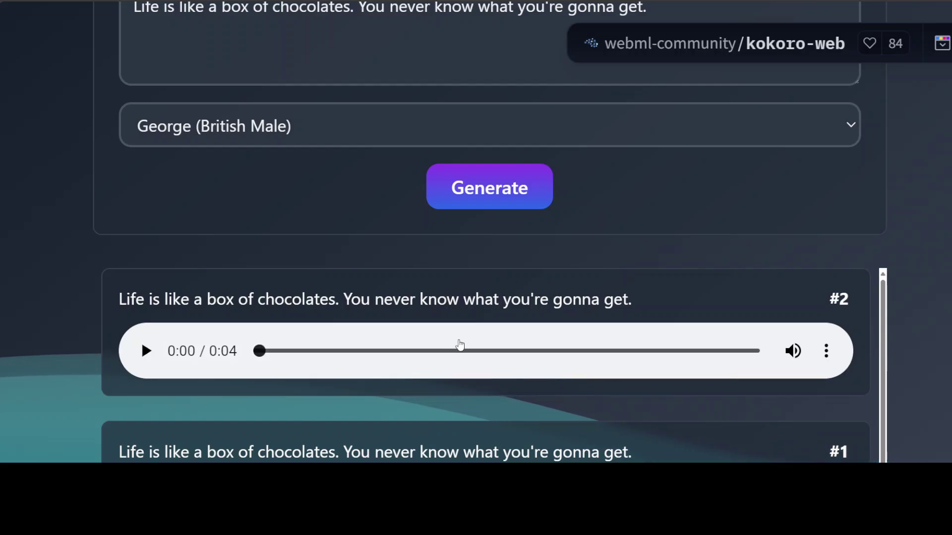
Step: Play Isabella clip #1, then George clip #2 (0:04), in full
scroll(460, 346, down, 3)
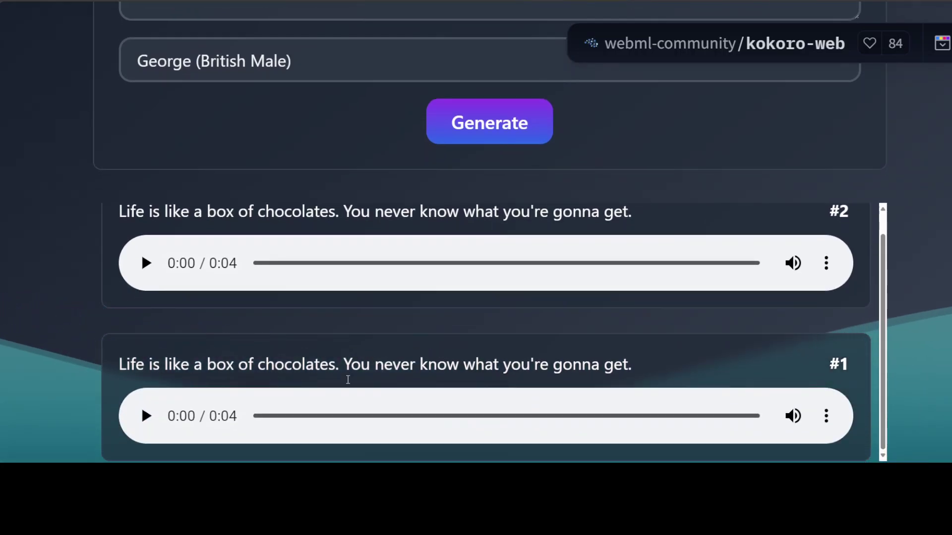
click(146, 416)
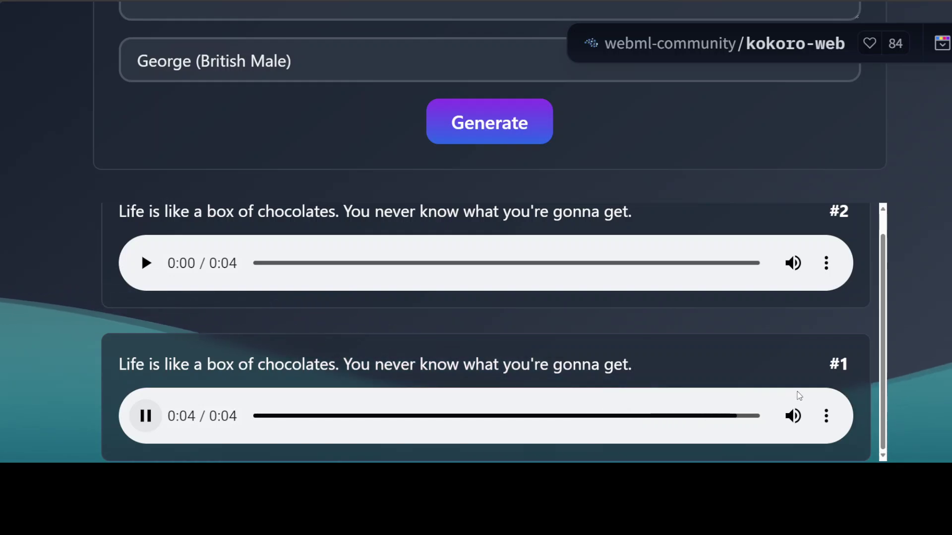
click(146, 263)
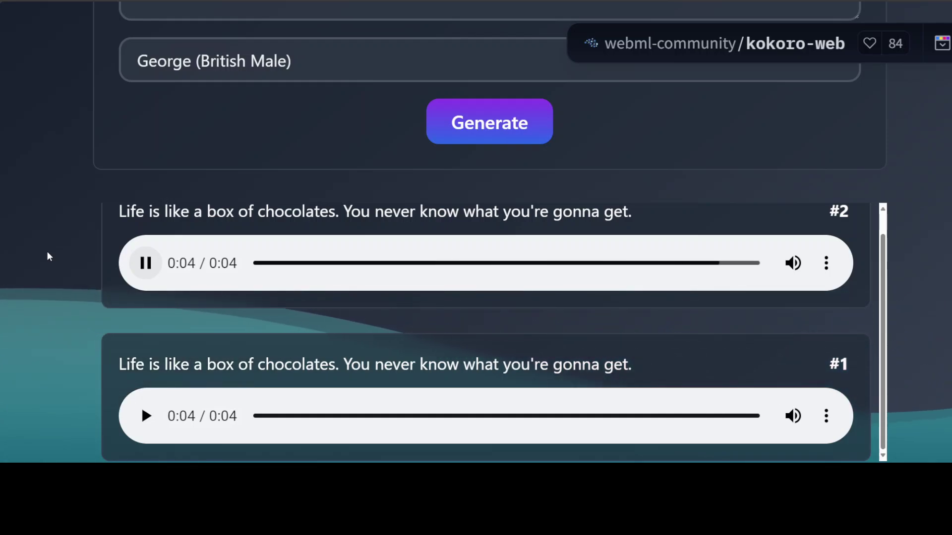
scroll(47, 251, up, 1)
Step: Scroll up to the title, chocolates sentence and George (British Male) voice
scroll(47, 256, up, 5)
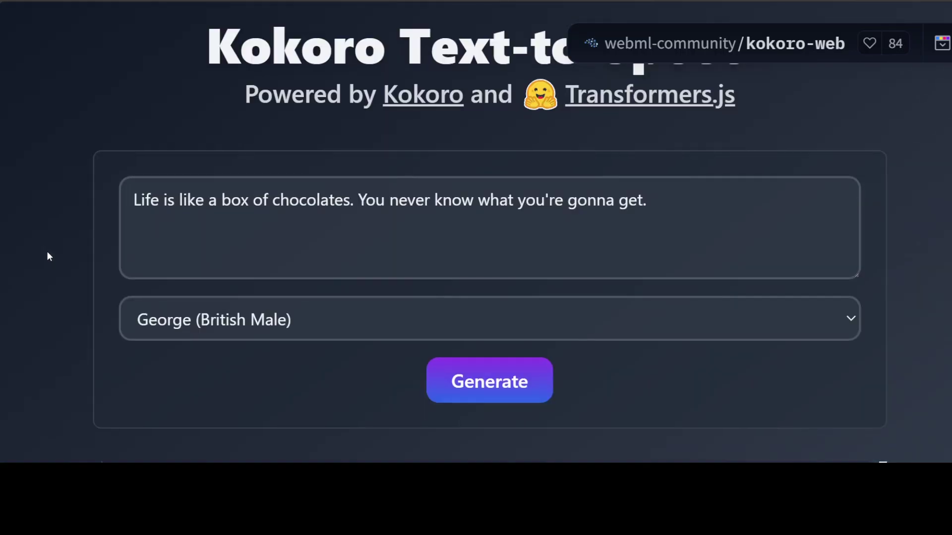